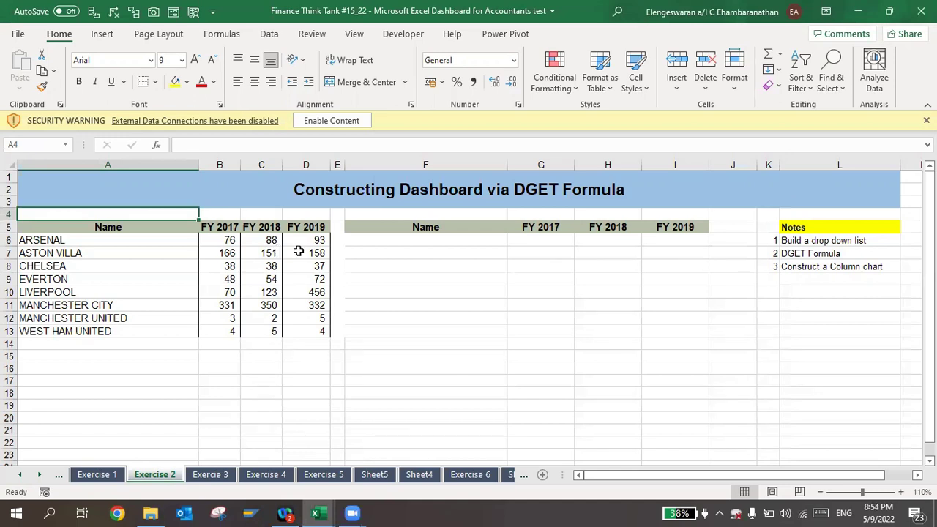
# Step: Add a drop-down list to cell F6 using List data validation with the source =$A$6:$A$13
pyautogui.click(373, 241)
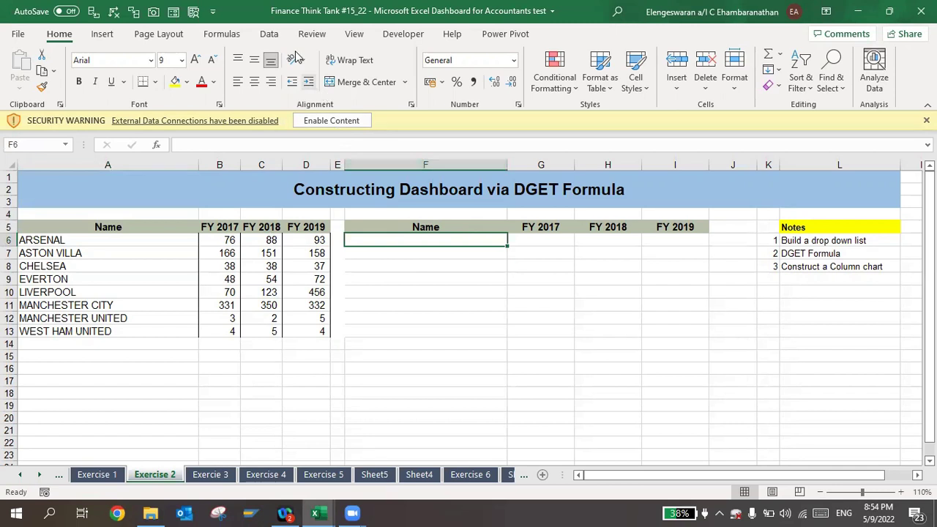
pyautogui.click(269, 34)
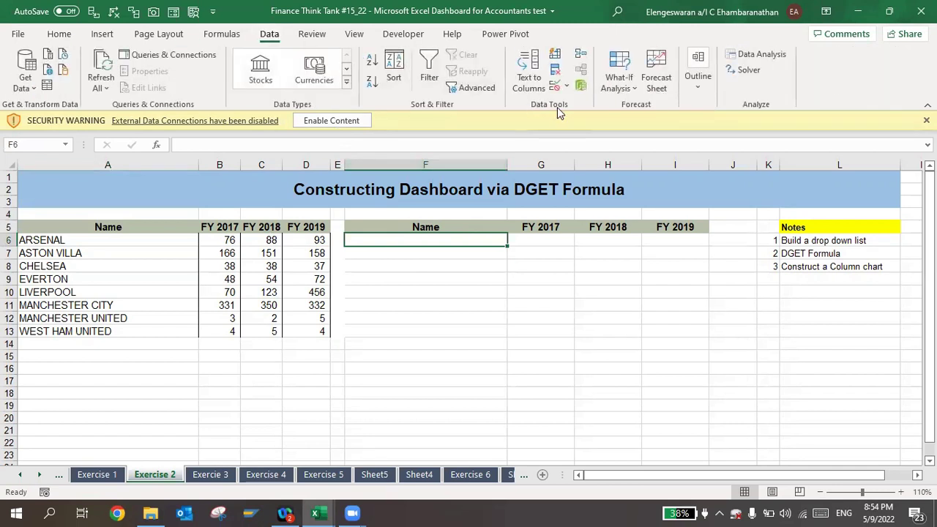
pyautogui.click(555, 86)
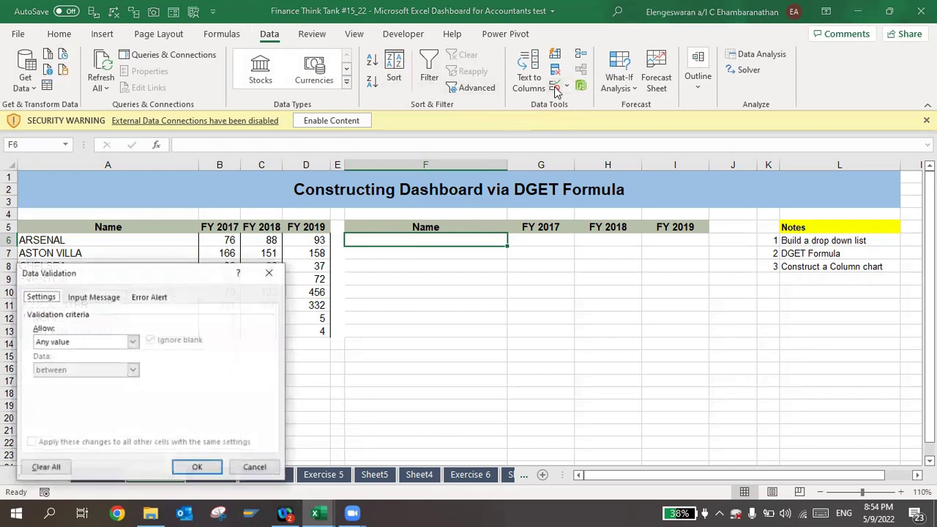
pyautogui.click(59, 344)
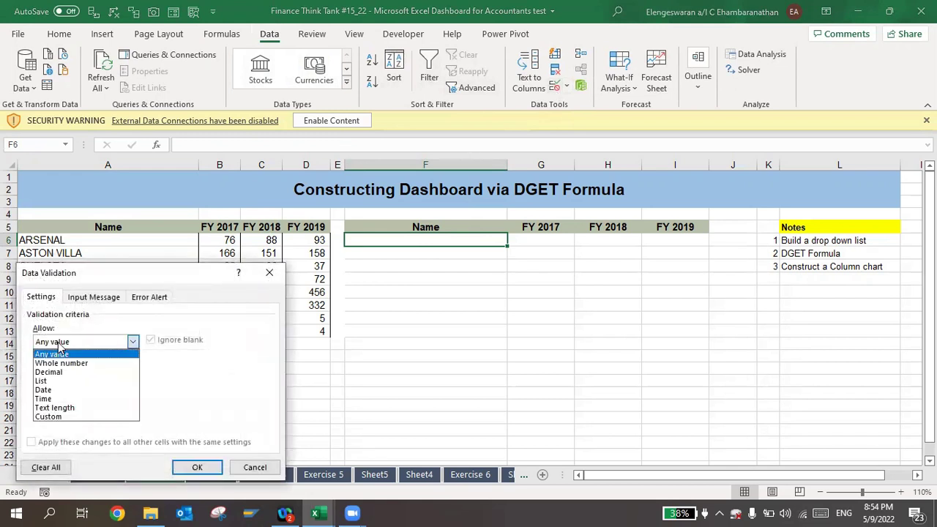
pyautogui.click(43, 382)
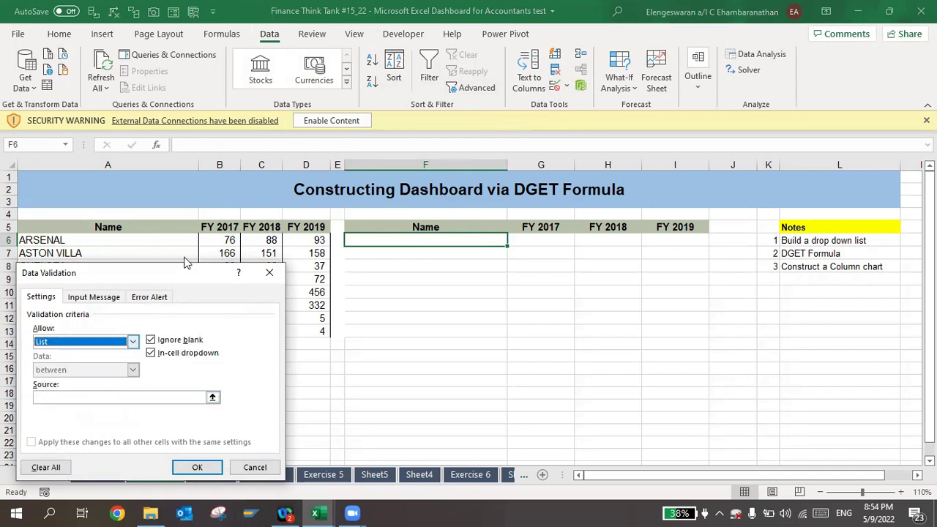
pyautogui.moveTo(146, 272); pyautogui.dragTo(432, 202)
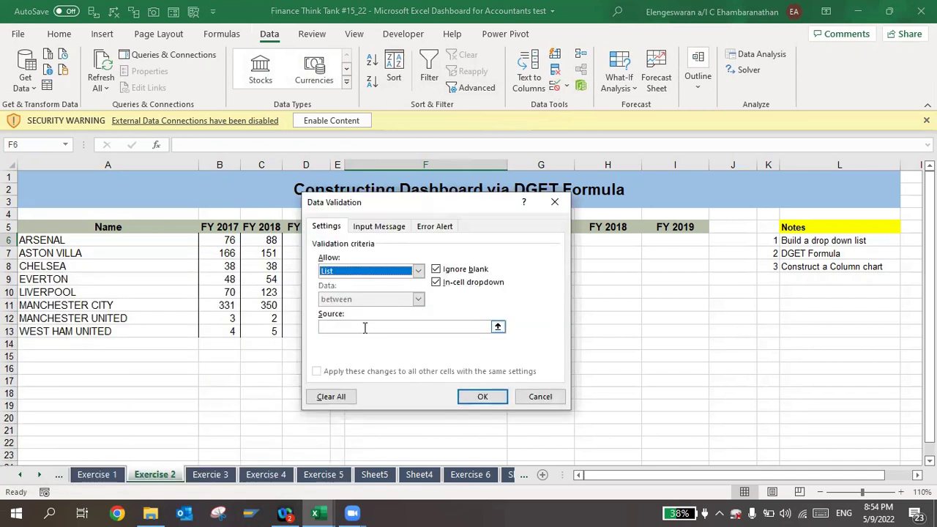
pyautogui.click(497, 329)
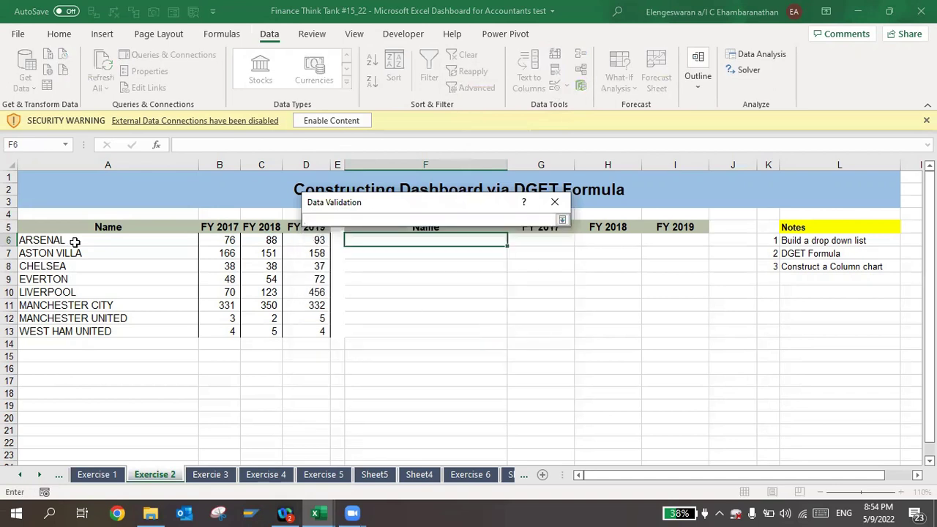
pyautogui.moveTo(63, 241); pyautogui.dragTo(65, 331)
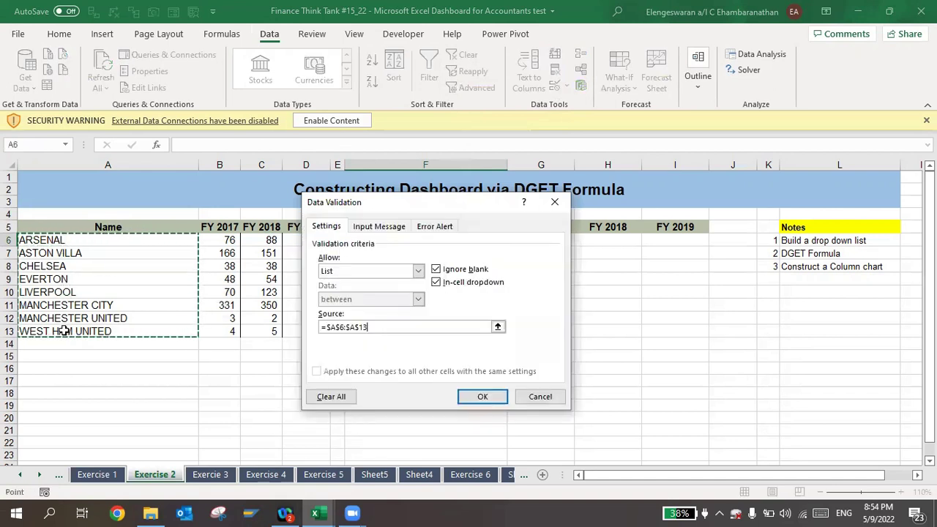
pyautogui.press('Return')
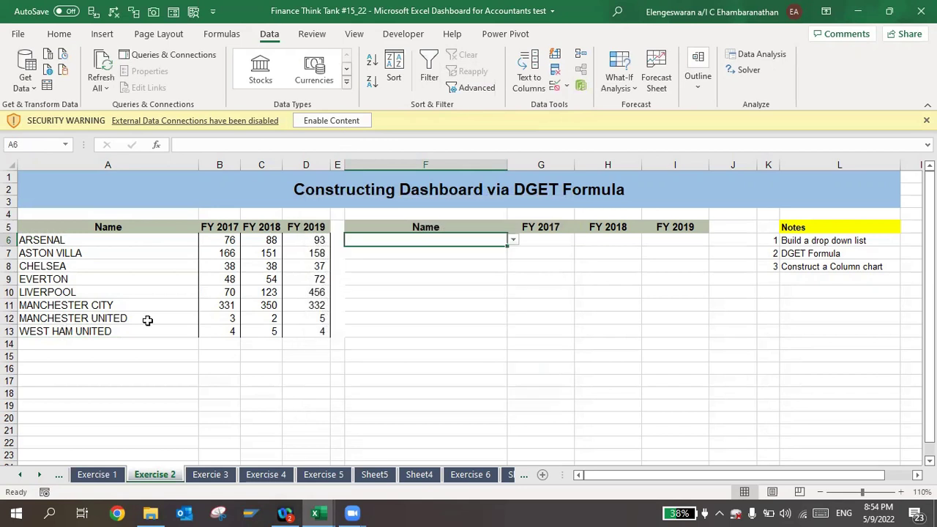
# Step: Try out the drop-down in F6 by choosing CHELSEA, ARSENAL and WEST HAM UNITED in turn
pyautogui.click(513, 242)
pyautogui.click(474, 272)
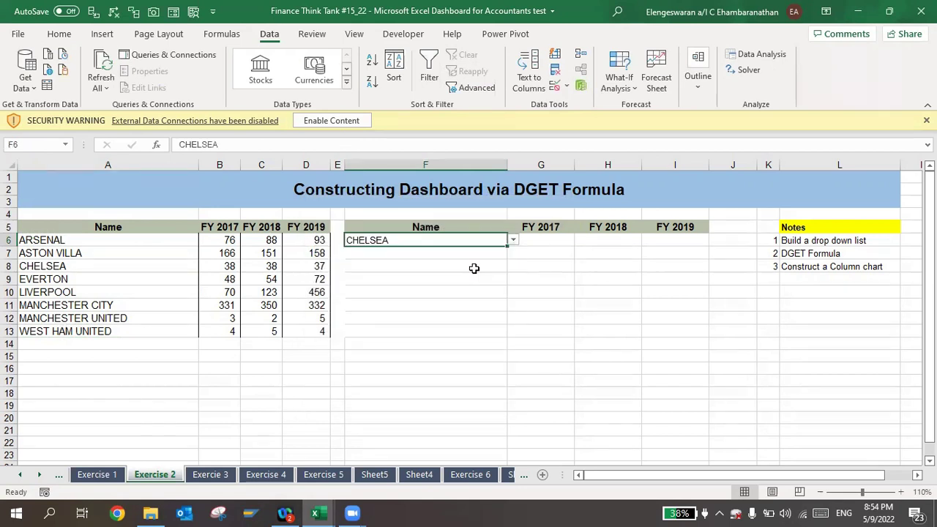
pyautogui.click(513, 242)
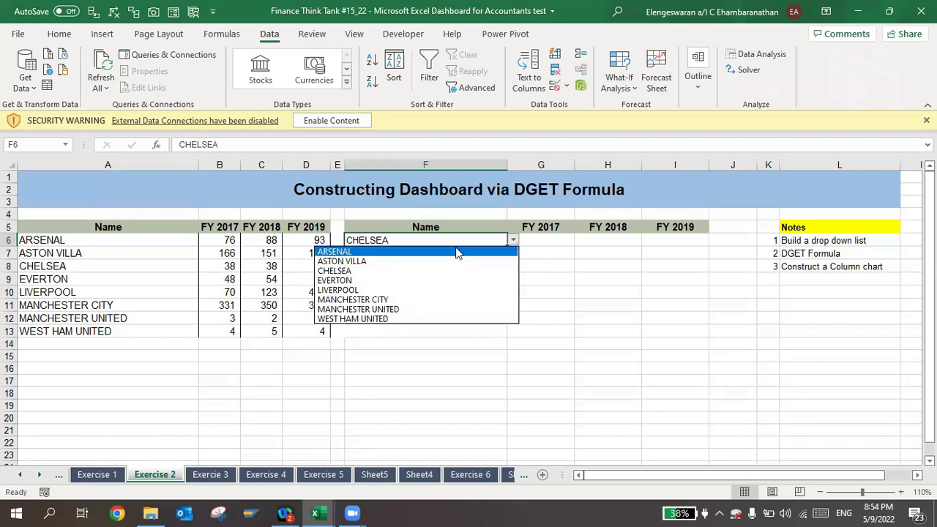
pyautogui.click(469, 250)
pyautogui.click(514, 241)
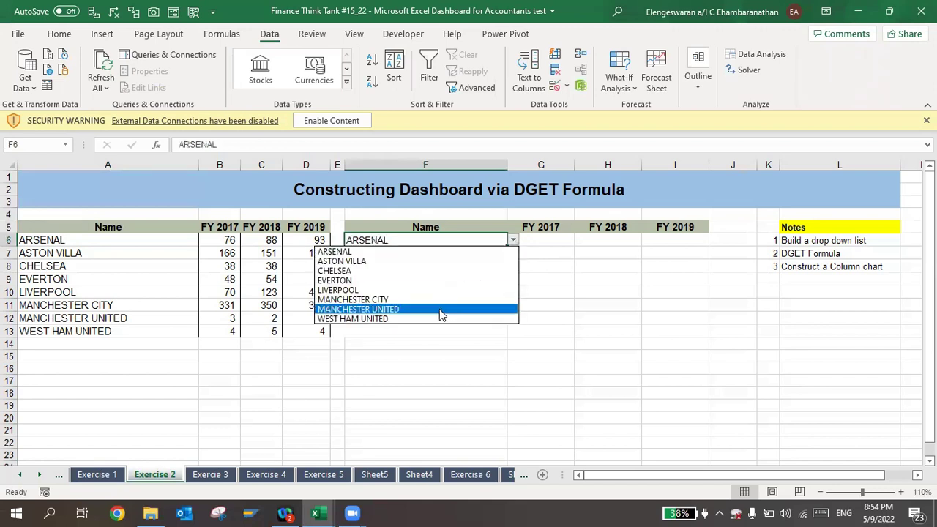
pyautogui.click(428, 318)
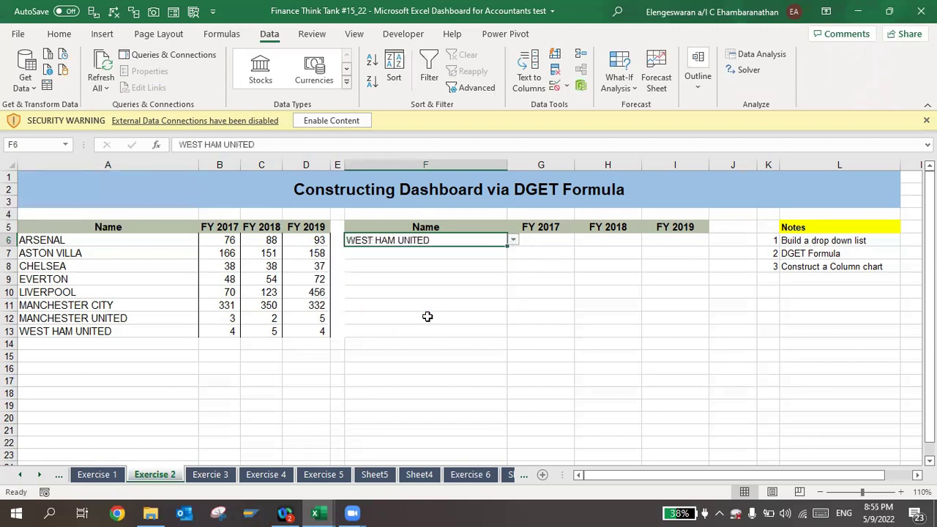
# Step: Clear the entry and validation from F6 by pasting the blank cell F7 over it
pyautogui.press('Down')
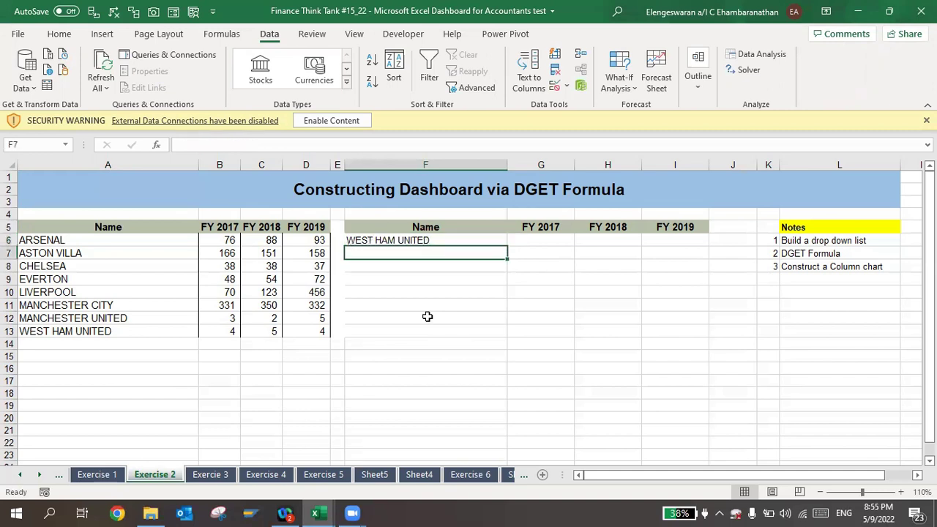
pyautogui.hotkey('ctrl', 'c')
pyautogui.press('Up')
pyautogui.press('Return')
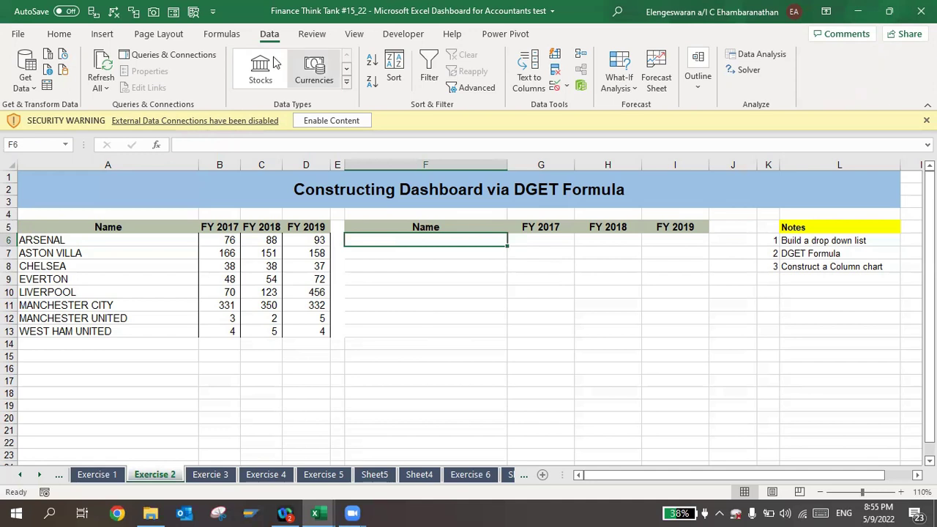
# Step: Recreate the List data validation in F6 from the club names in A6:A13 and choose ARSENAL
pyautogui.click(557, 86)
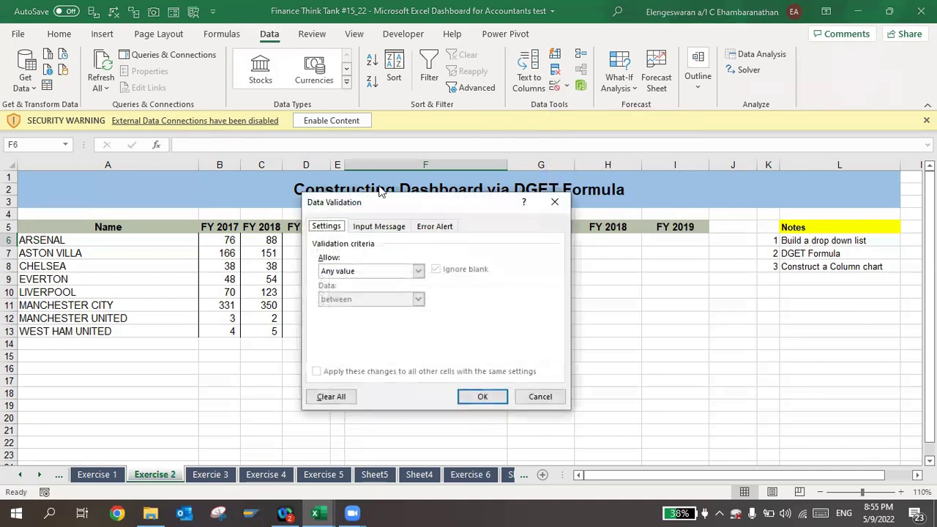
pyautogui.click(360, 272)
pyautogui.click(328, 310)
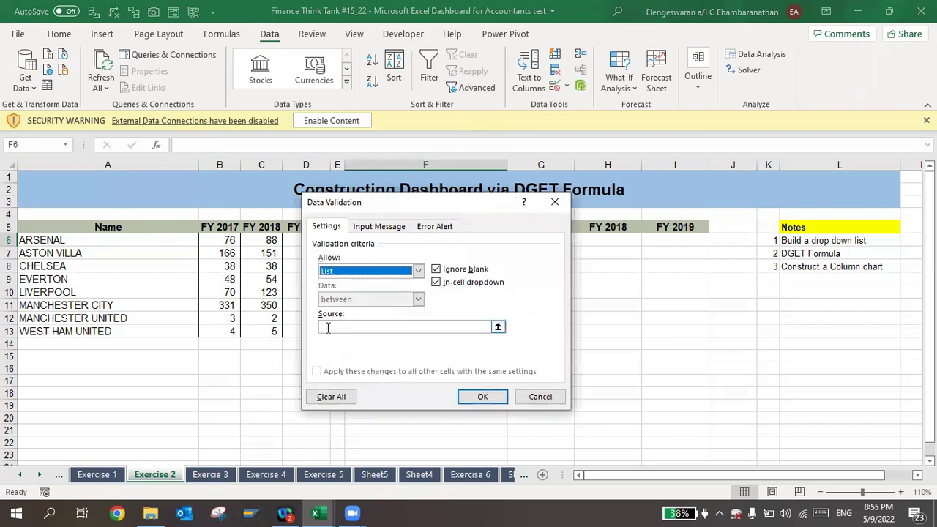
pyautogui.click(325, 326)
pyautogui.moveTo(110, 241); pyautogui.dragTo(122, 331)
pyautogui.click(481, 396)
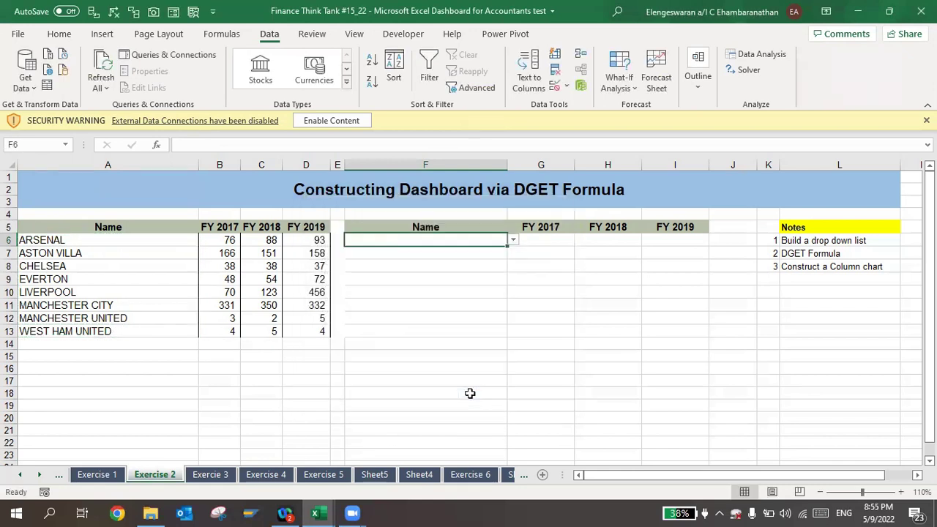
pyautogui.click(514, 241)
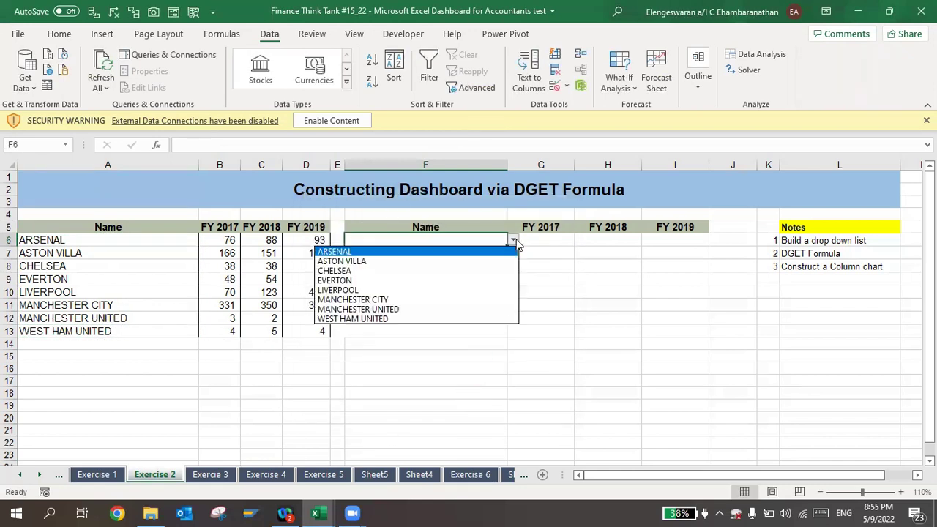
pyautogui.click(456, 252)
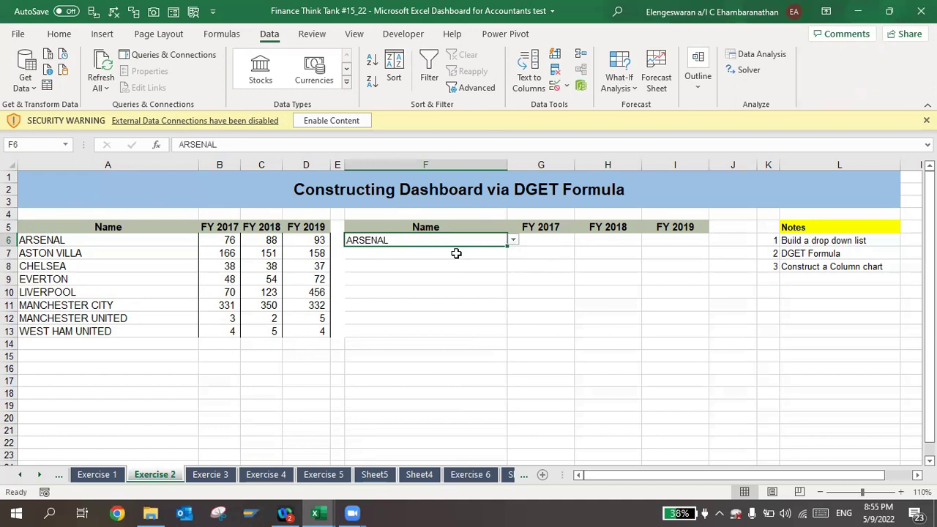
# Step: Start a DGET formula in G6 with the absolute range $A$5:$D$13 as its database argument
pyautogui.press('Right')
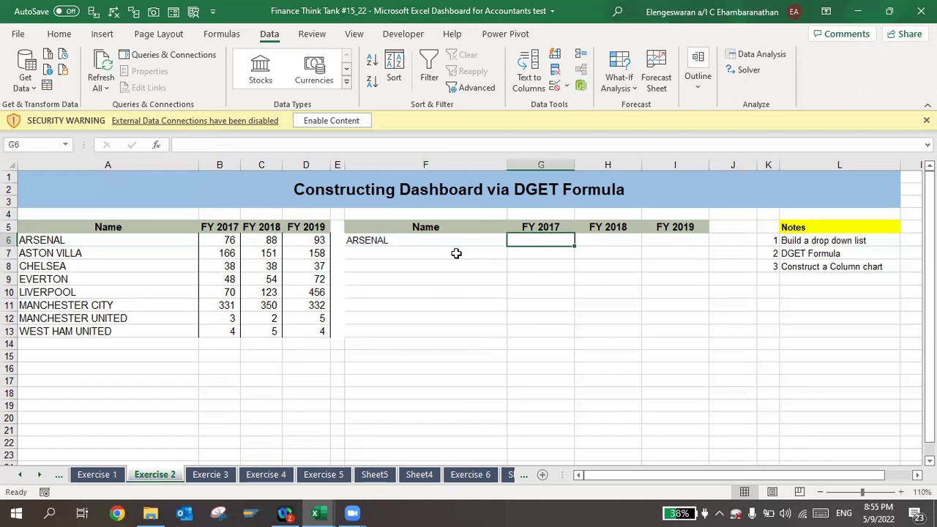
pyautogui.write('=d')
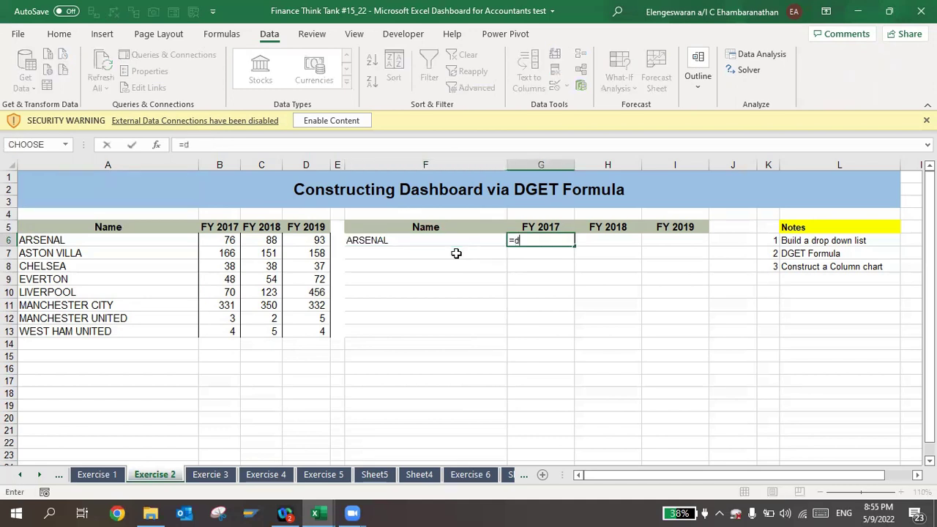
pyautogui.write('get')
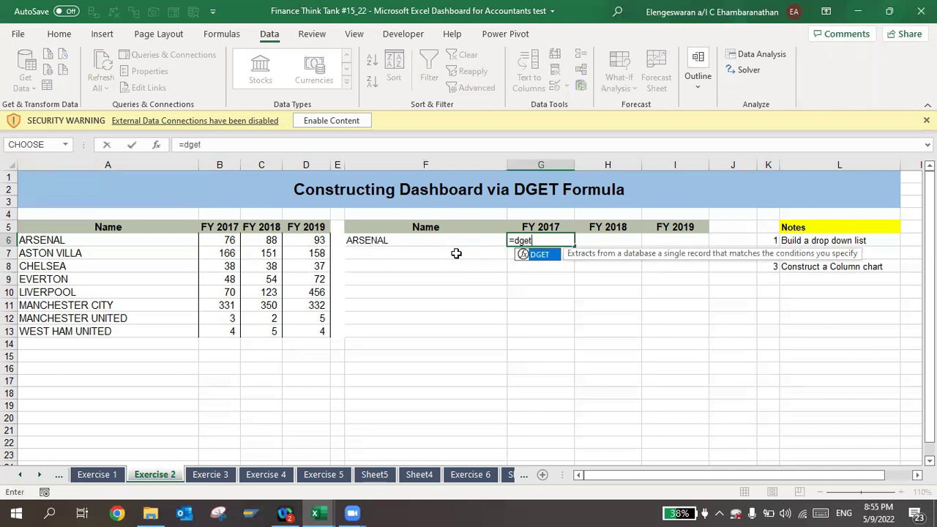
pyautogui.write('(')
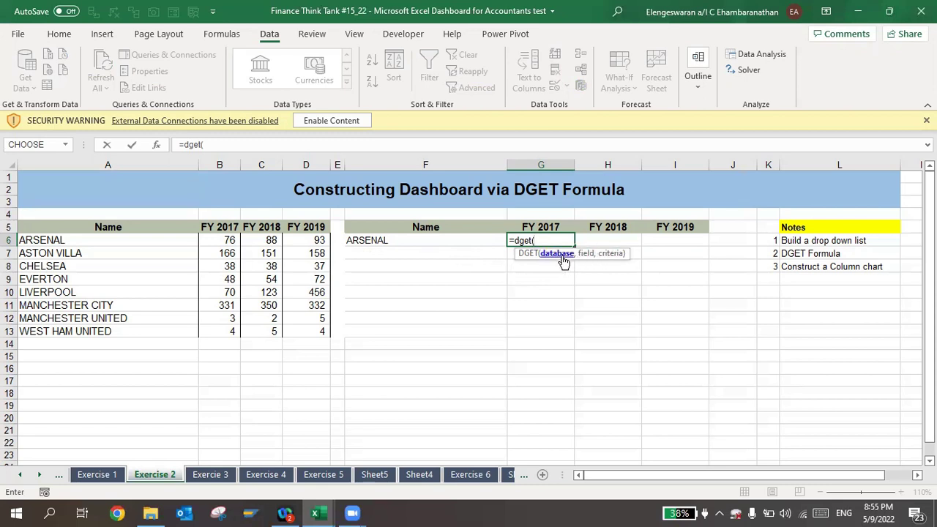
pyautogui.click(120, 227)
pyautogui.hotkey('ctrl', 'shift', 'Down')
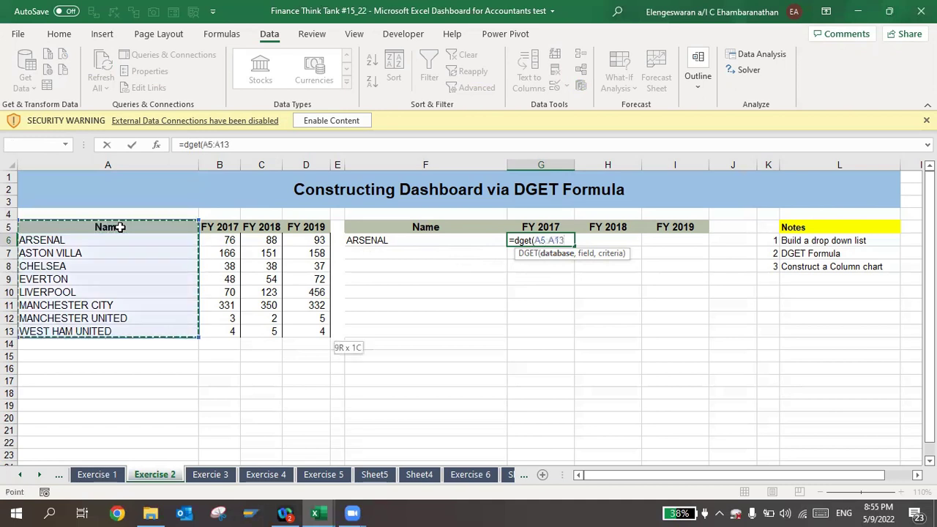
pyautogui.hotkey('ctrl', 'shift', 'Right')
pyautogui.press('F4')
pyautogui.write(',')
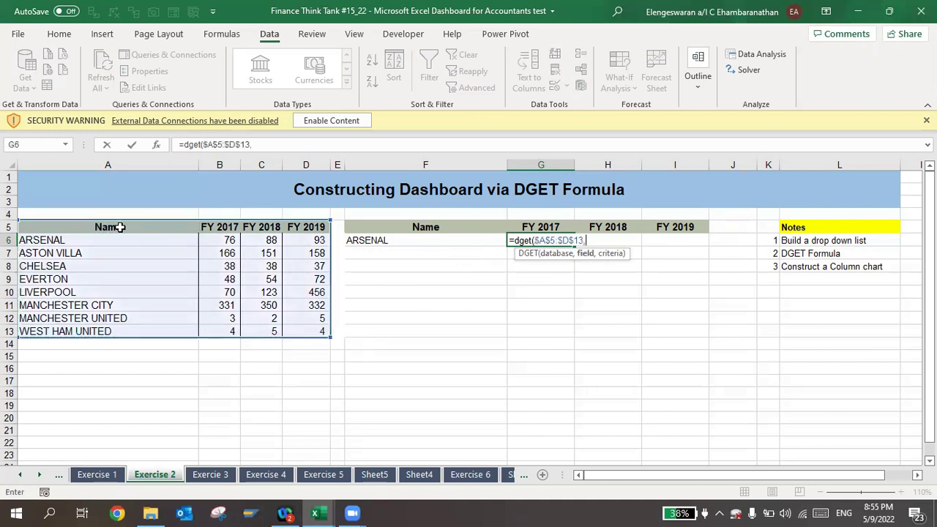
# Step: Complete the DGET formula in G6 with G5 as the field and $F$5:$F$6 as the criteria
pyautogui.click(545, 227)
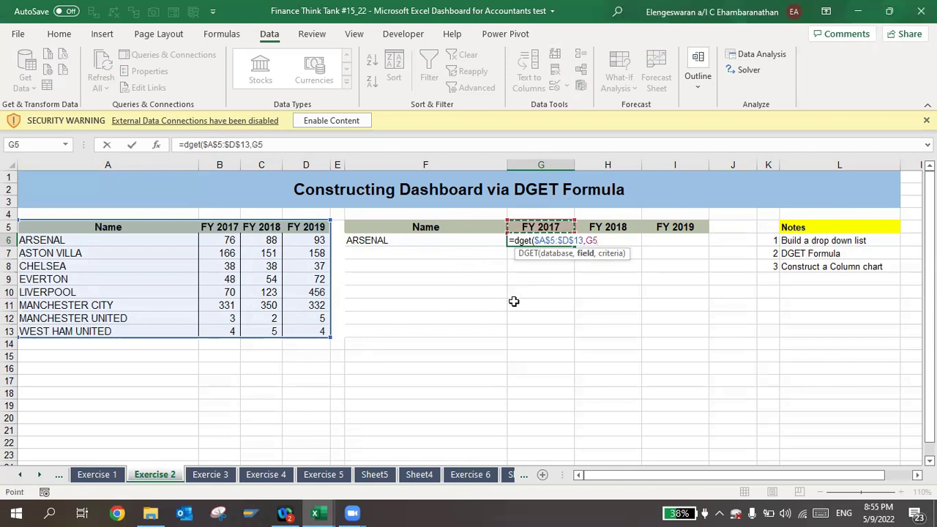
pyautogui.write(',')
pyautogui.click(439, 225)
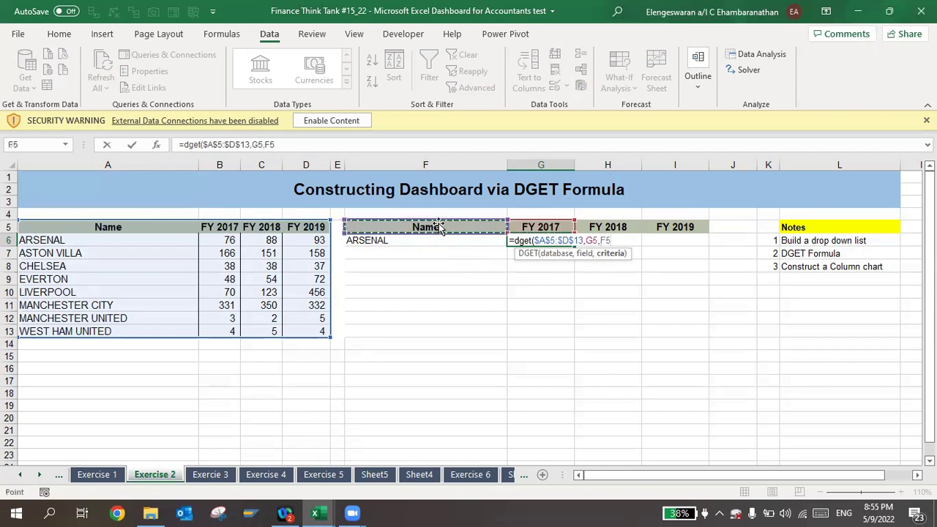
pyautogui.hotkey('shift', 'Down')
pyautogui.press('F4')
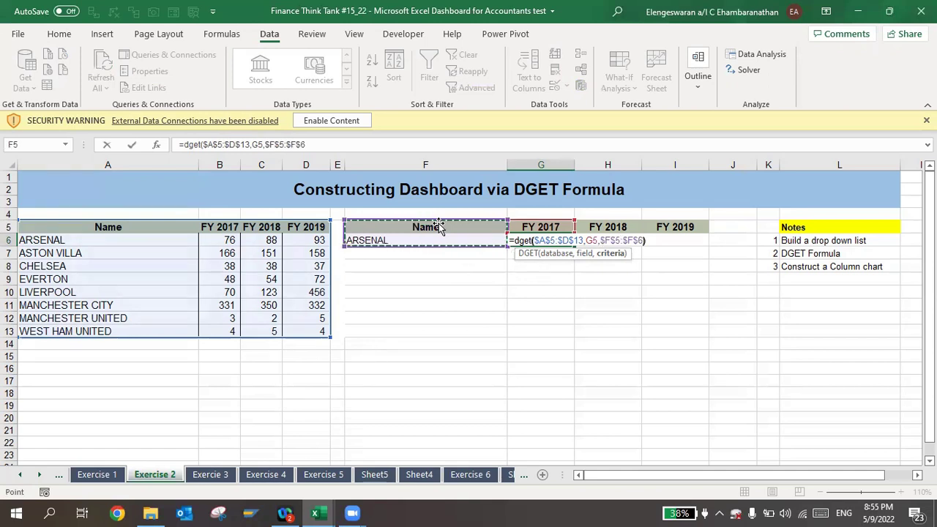
pyautogui.press('Return')
# Step: Fill the DGET formula from G6 across to I6 and format the three results without decimals
pyautogui.press('Up')
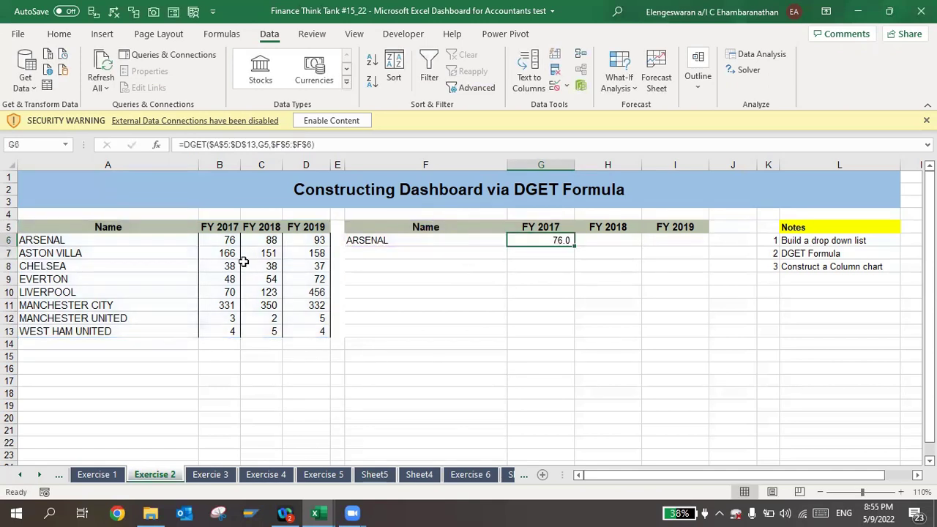
pyautogui.hotkey('shift', 'Right')
pyautogui.hotkey('shift', 'Right')
pyautogui.hotkey('ctrl', 'r')
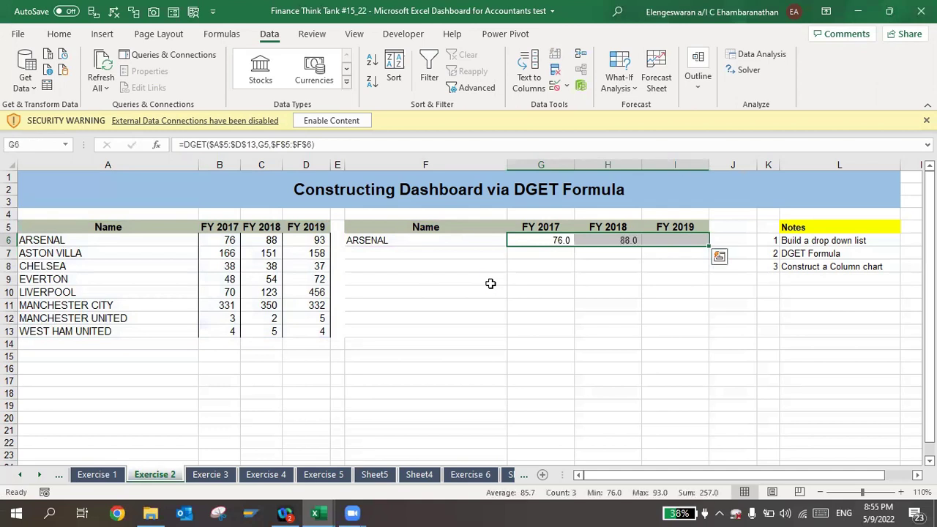
pyautogui.hotkey('alt', 'h')
pyautogui.press('9')
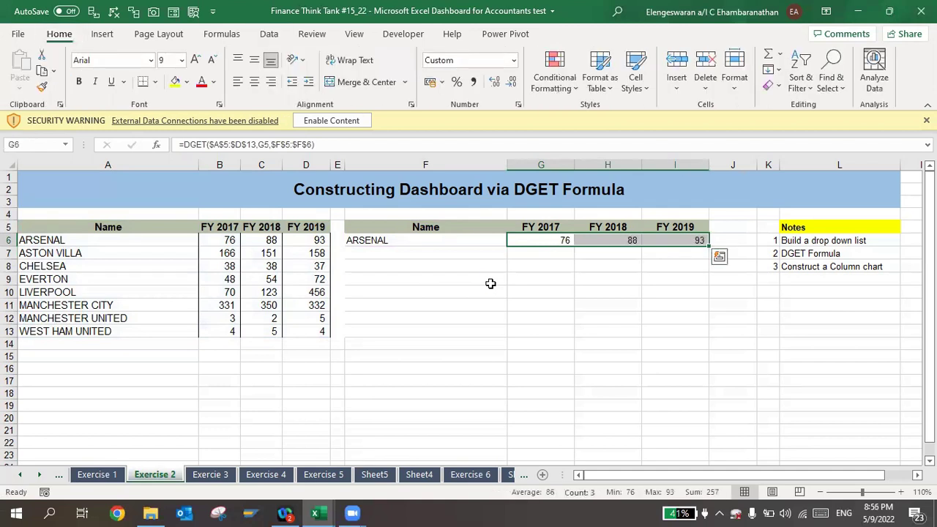
# Step: Choose CHELSEA and after it WEST HAM UNITED from the F6 drop-down to test the DGET formulas
pyautogui.press('Left')
pyautogui.click(513, 241)
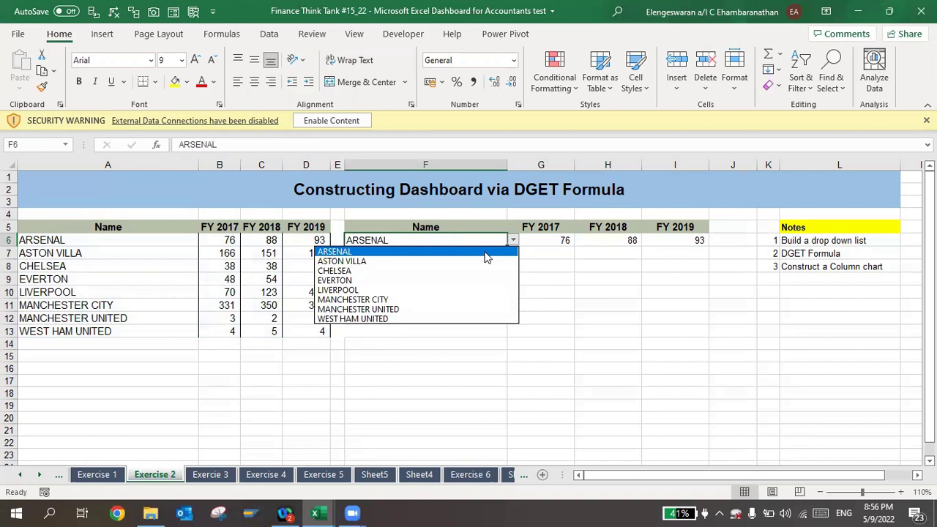
pyautogui.click(448, 270)
pyautogui.press('Right')
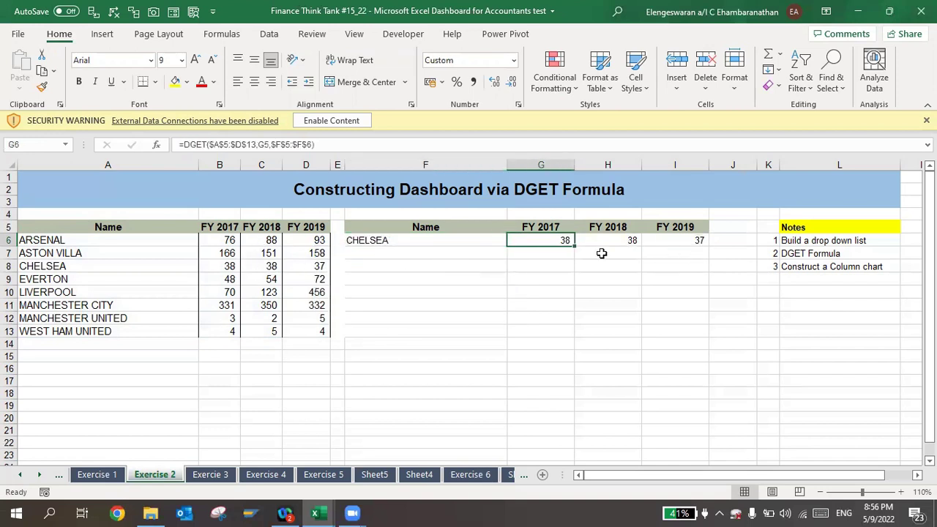
pyautogui.press('Left')
pyautogui.click(513, 241)
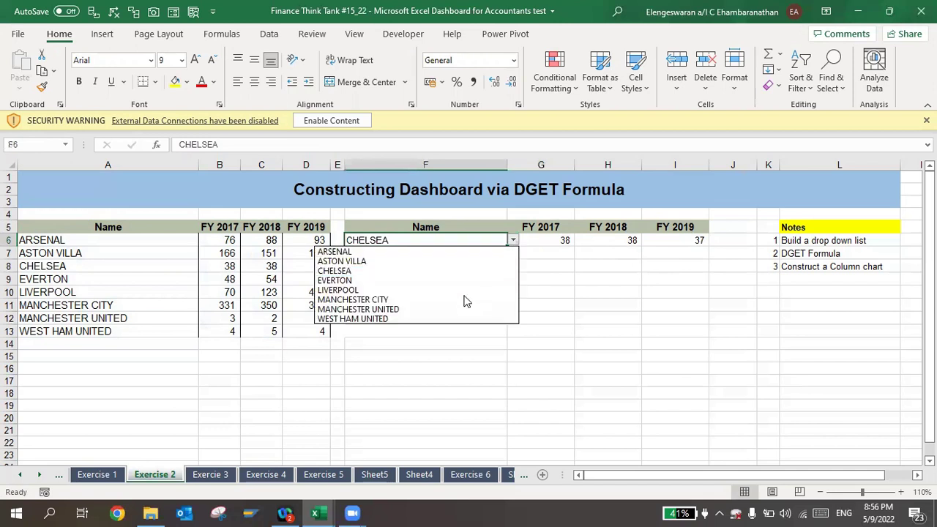
pyautogui.click(441, 318)
pyautogui.press('Right')
pyautogui.press('Right')
pyautogui.press('Right')
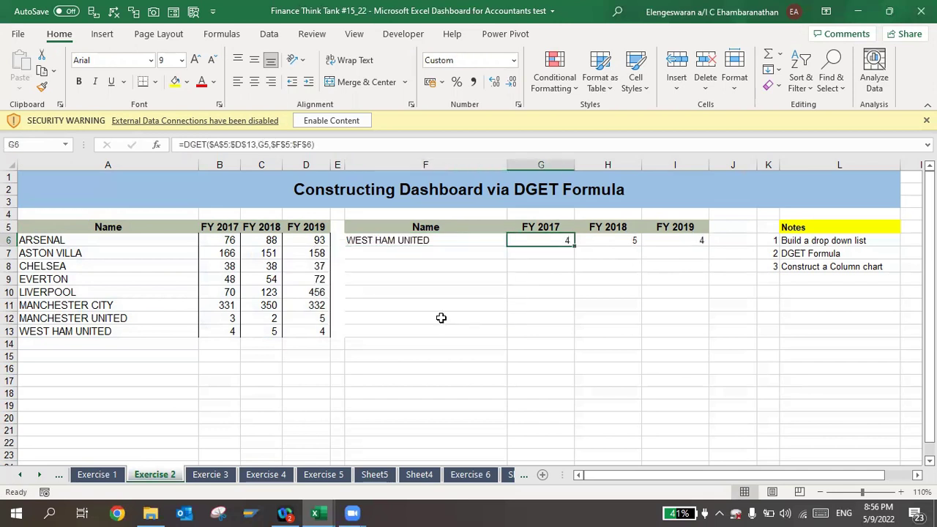
# Step: Insert a default column chart from the club name and its three yearly values in F6:I6
pyautogui.press('Left')
pyautogui.press('Left')
pyautogui.press('Left')
pyautogui.press('Right')
pyautogui.press('Left')
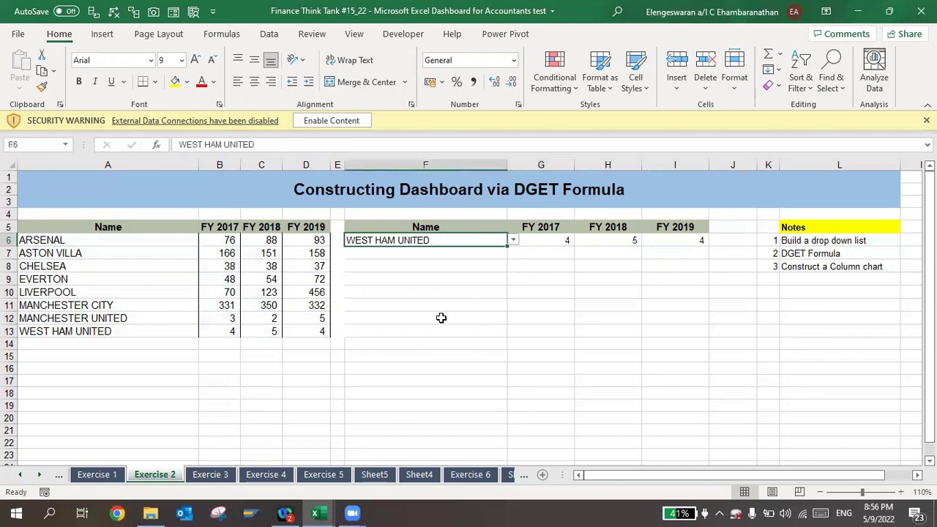
pyautogui.hotkey('shift', 'Right')
pyautogui.hotkey('shift', 'Right')
pyautogui.hotkey('shift', 'Right')
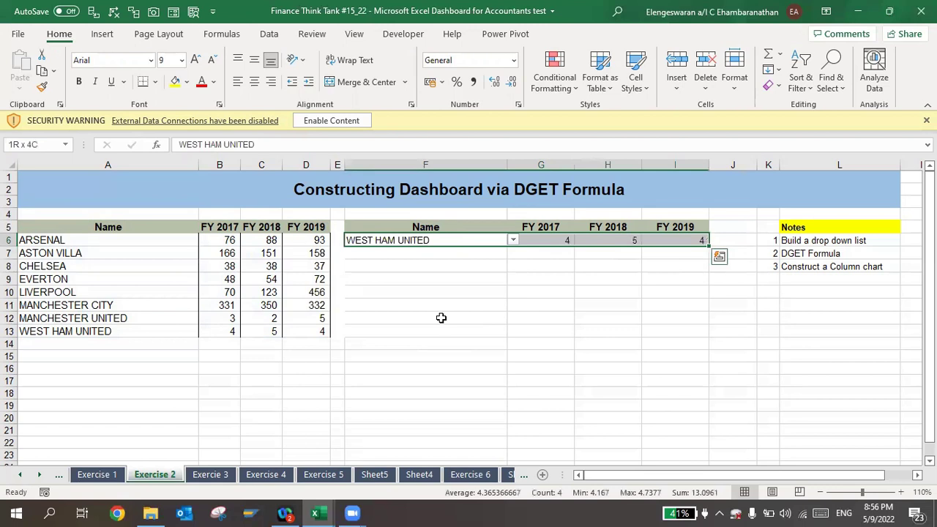
pyautogui.hotkey('alt', 'F1')
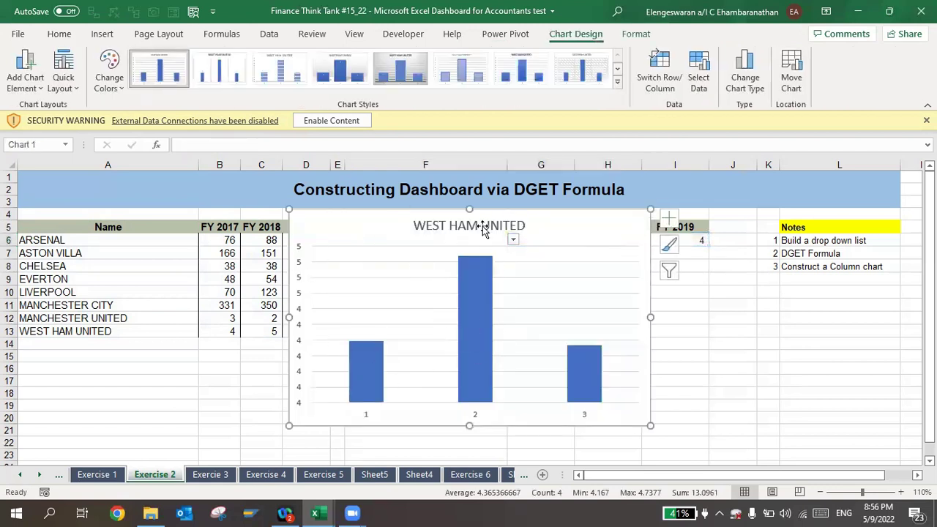
# Step: Remove the chart's gridlines, add data labels, and move the chart below the row 6 results
pyautogui.click(670, 219)
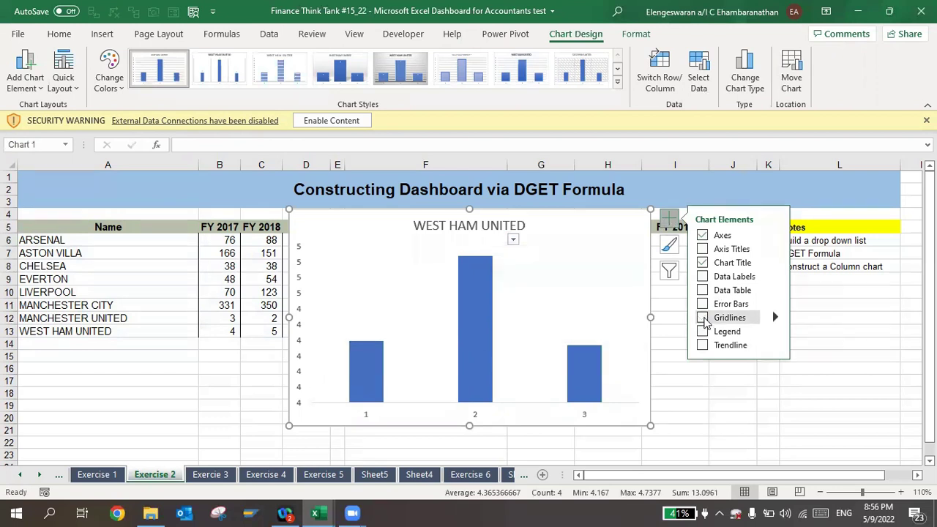
pyautogui.click(703, 276)
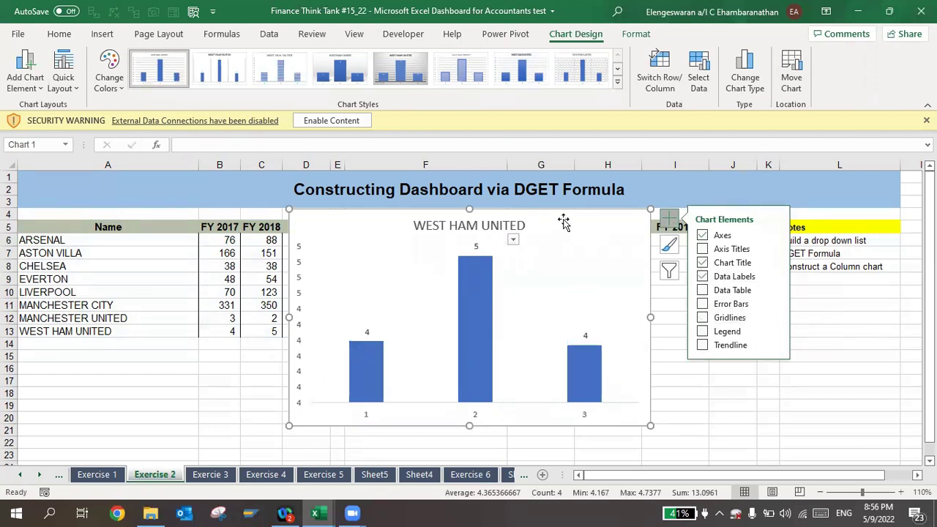
pyautogui.moveTo(590, 219); pyautogui.dragTo(543, 265)
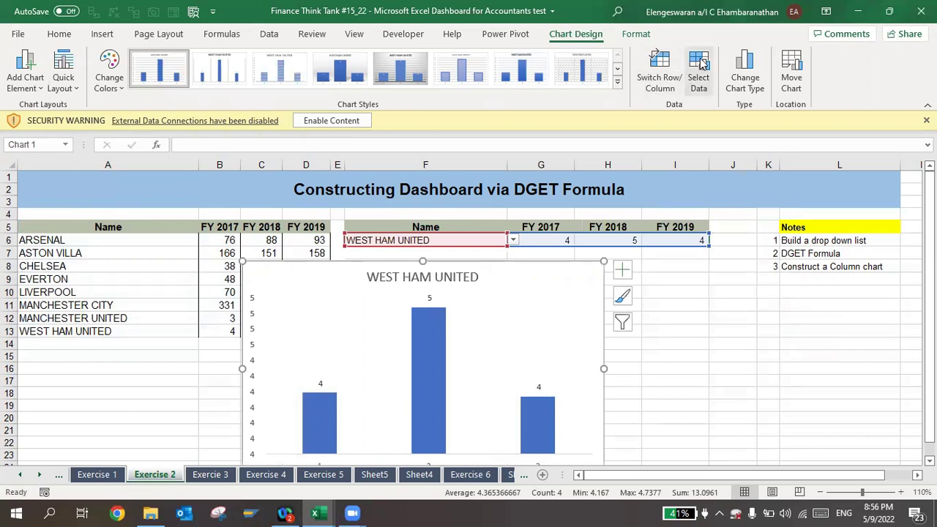
# Step: Set the chart's horizontal axis labels to G5:I5 and move the chart over columns G to L, beside the Name column
pyautogui.click(699, 67)
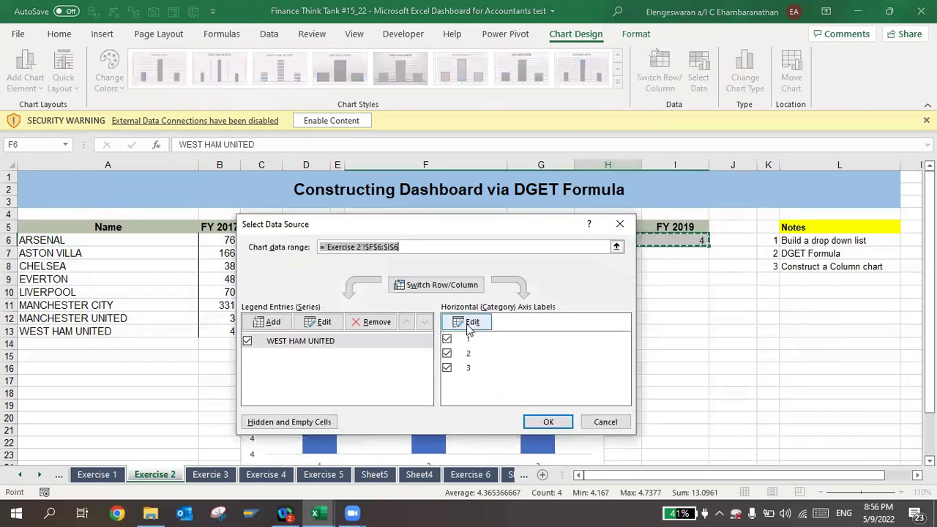
pyautogui.click(467, 325)
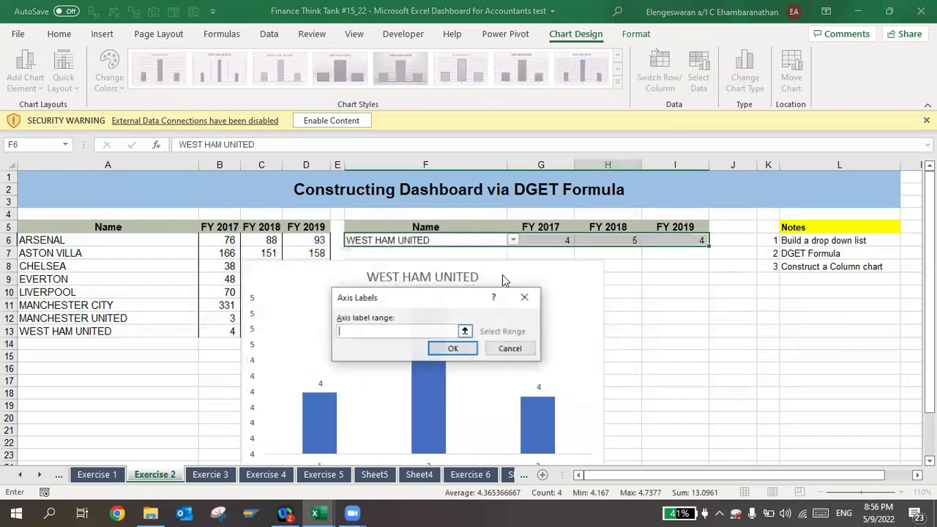
pyautogui.moveTo(542, 224); pyautogui.dragTo(662, 226)
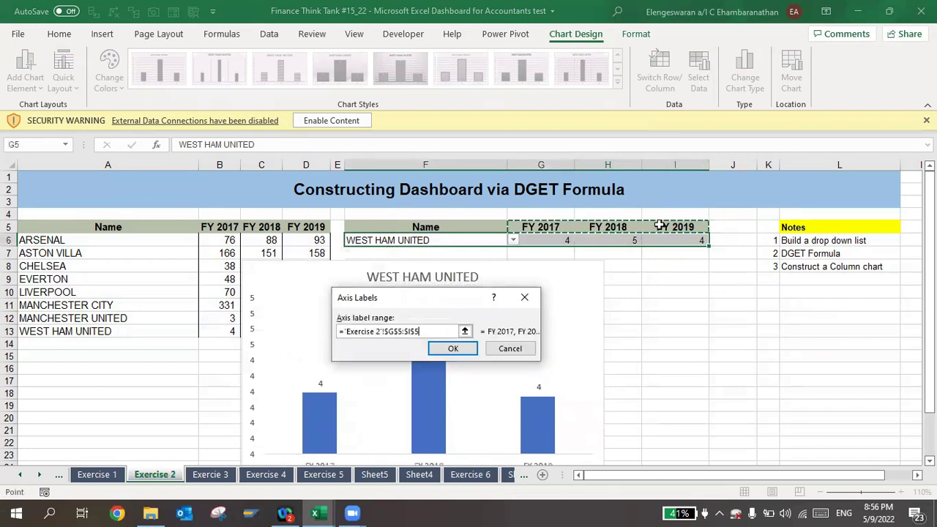
pyautogui.click(459, 348)
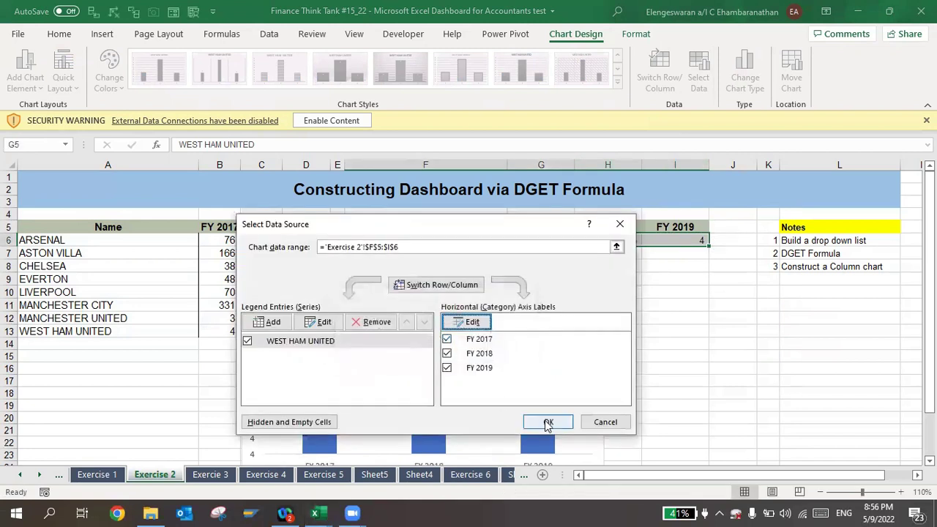
pyautogui.click(548, 423)
pyautogui.moveTo(305, 265); pyautogui.dragTo(574, 212)
pyautogui.click(463, 258)
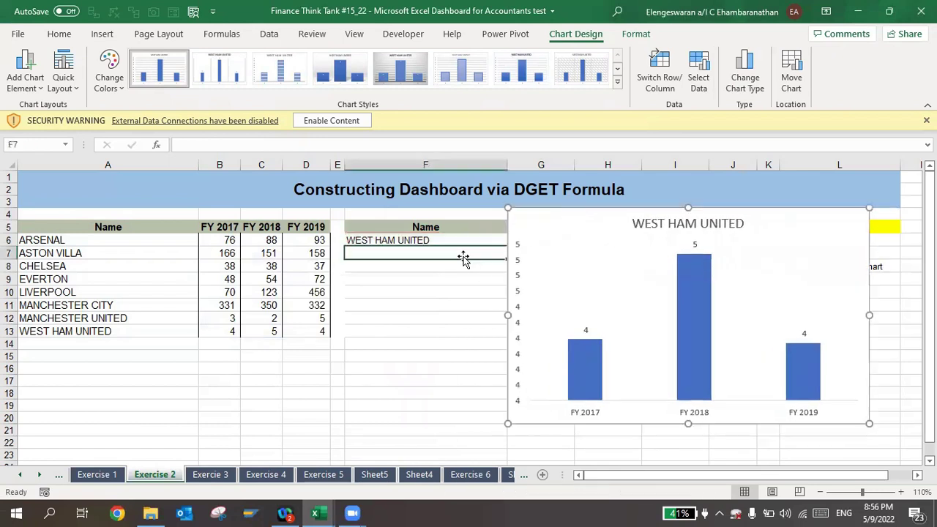
# Step: Test the chart by choosing ARSENAL, LIVERPOOL and finally MANCHESTER UNITED from the F6 drop-down
pyautogui.click(475, 241)
pyautogui.click(514, 241)
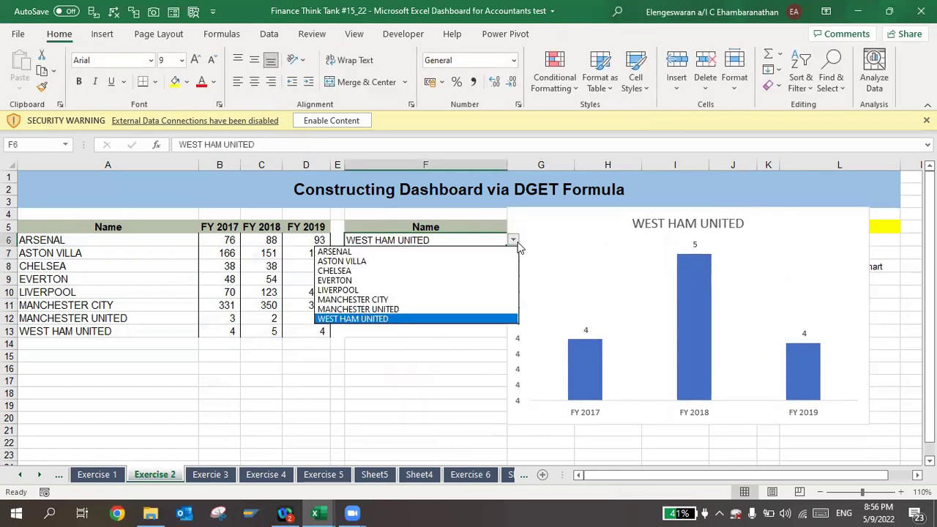
pyautogui.click(467, 252)
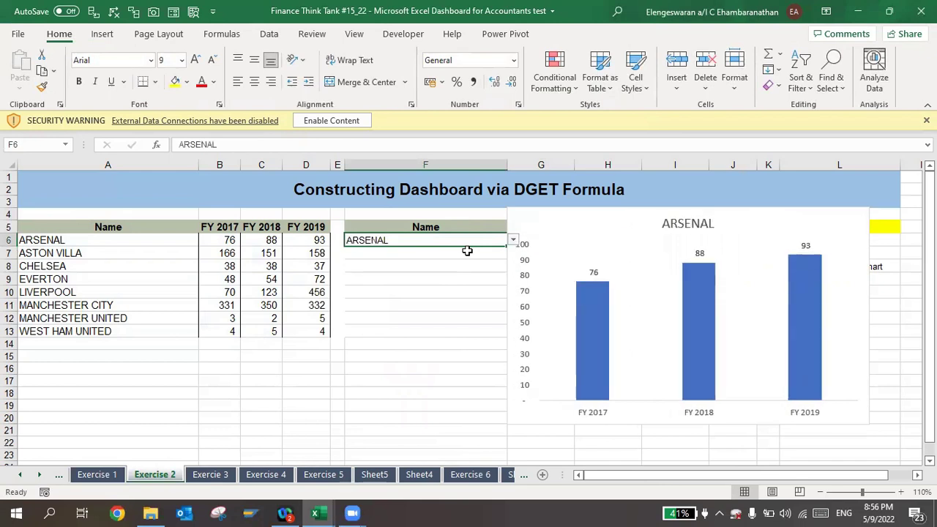
pyautogui.click(514, 241)
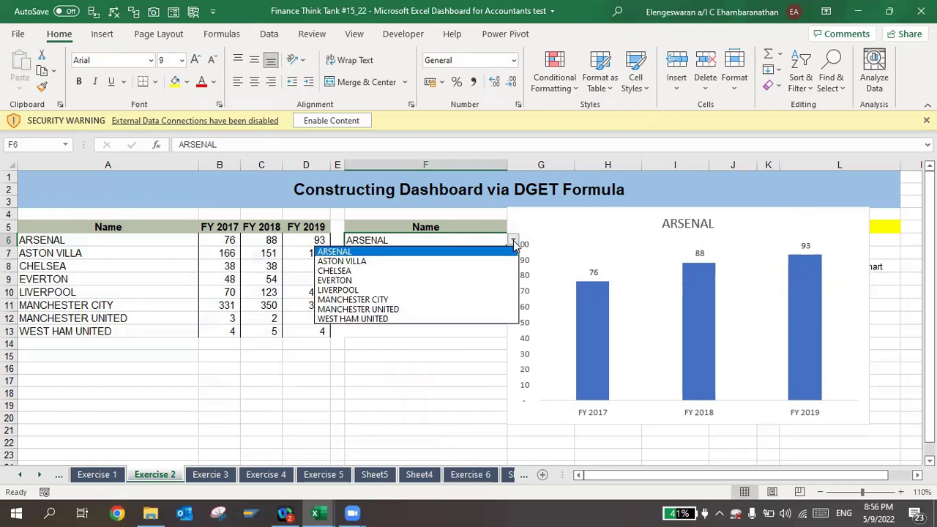
pyautogui.click(411, 290)
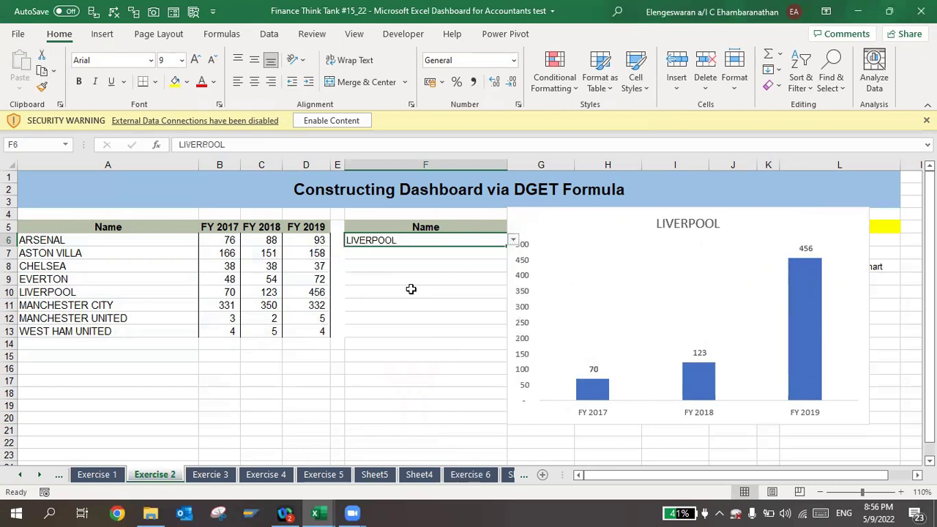
pyautogui.click(514, 242)
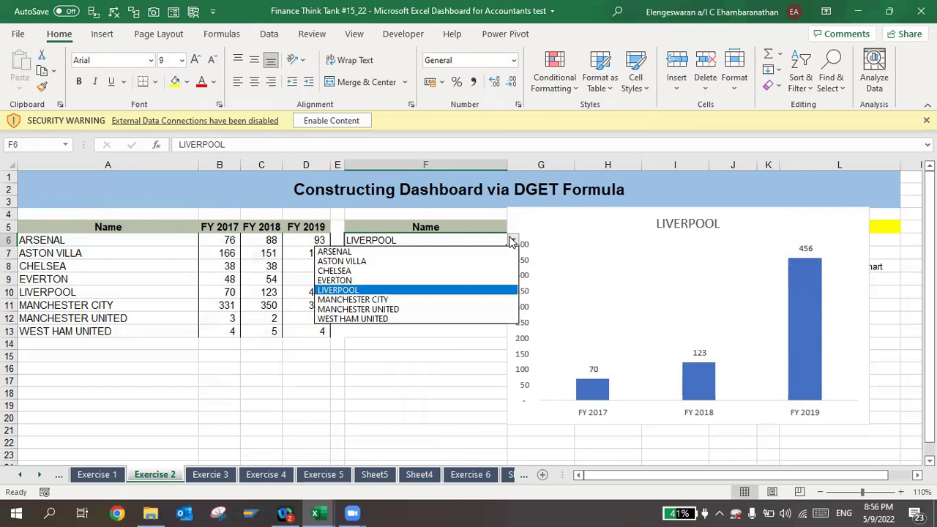
pyautogui.click(410, 309)
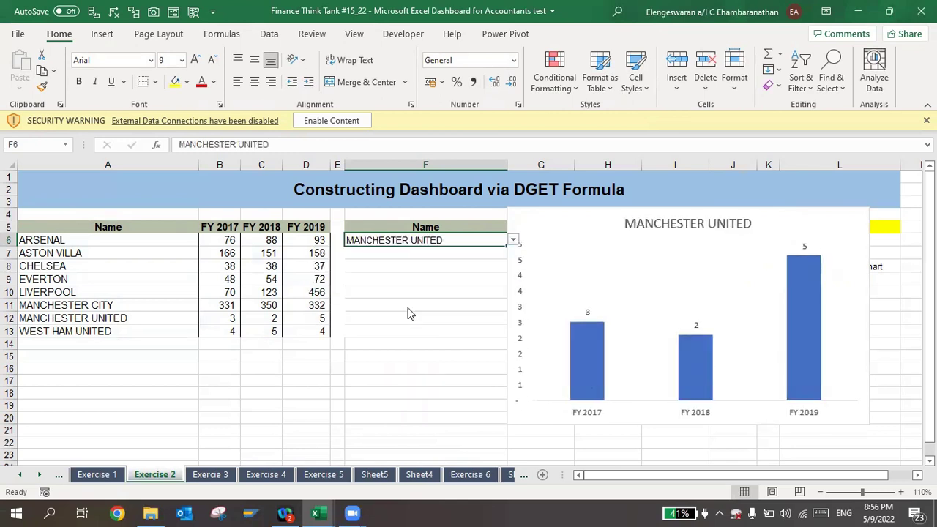